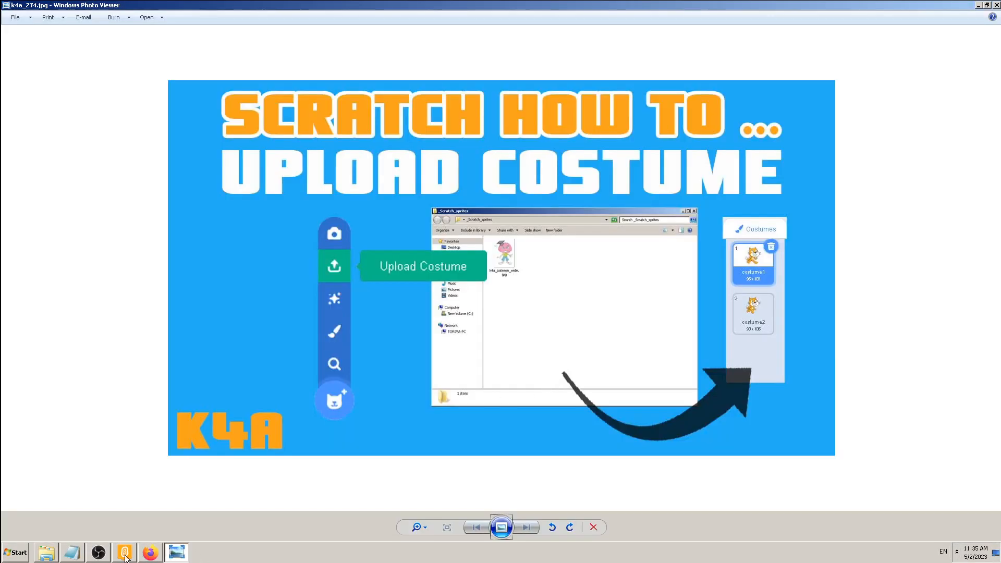
# Step: Switch between Scratch and the browser to show the Knowledge For All channel's Videos tab
pyautogui.click(169, 553)
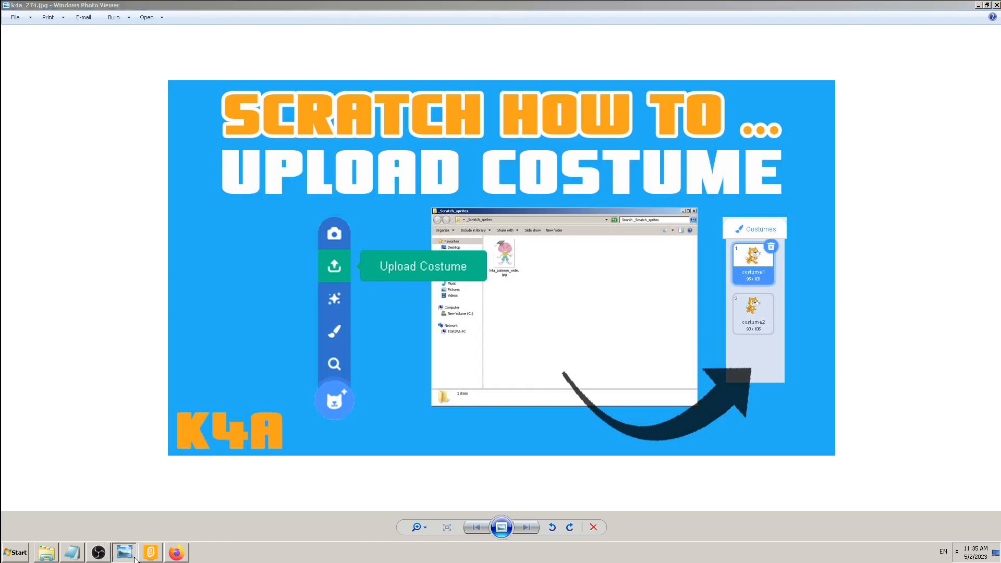
pyautogui.click(151, 553)
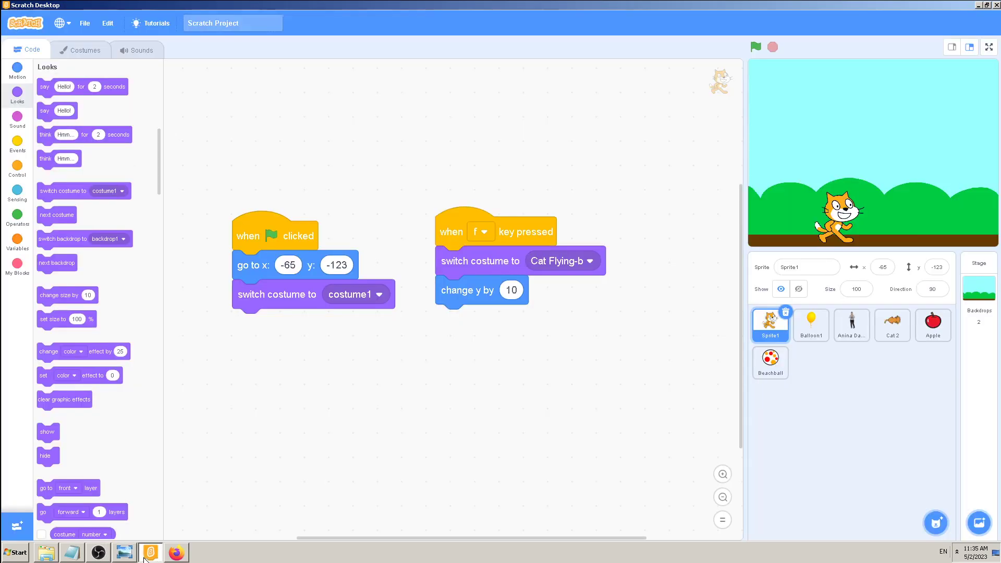
pyautogui.click(175, 553)
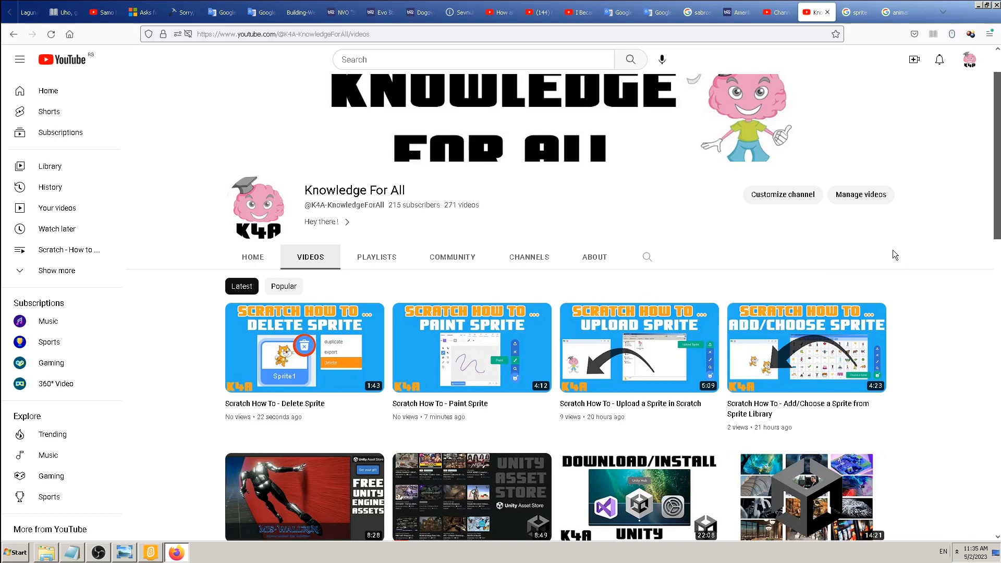
# Step: Return to Scratch and bring up the Choose a Costume library from Sprite1's Costumes
pyautogui.click(150, 553)
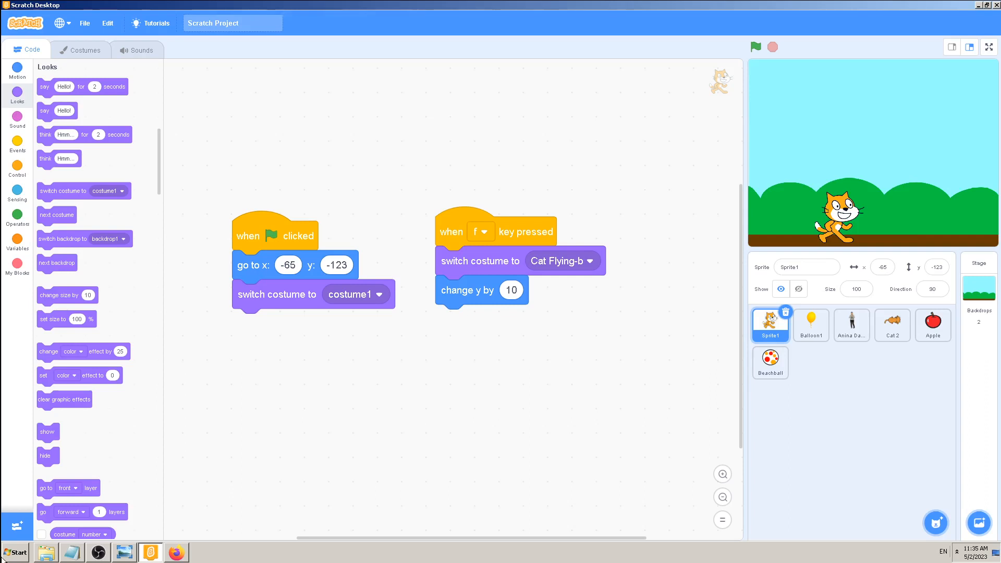
pyautogui.click(80, 50)
pyautogui.moveTo(41, 522)
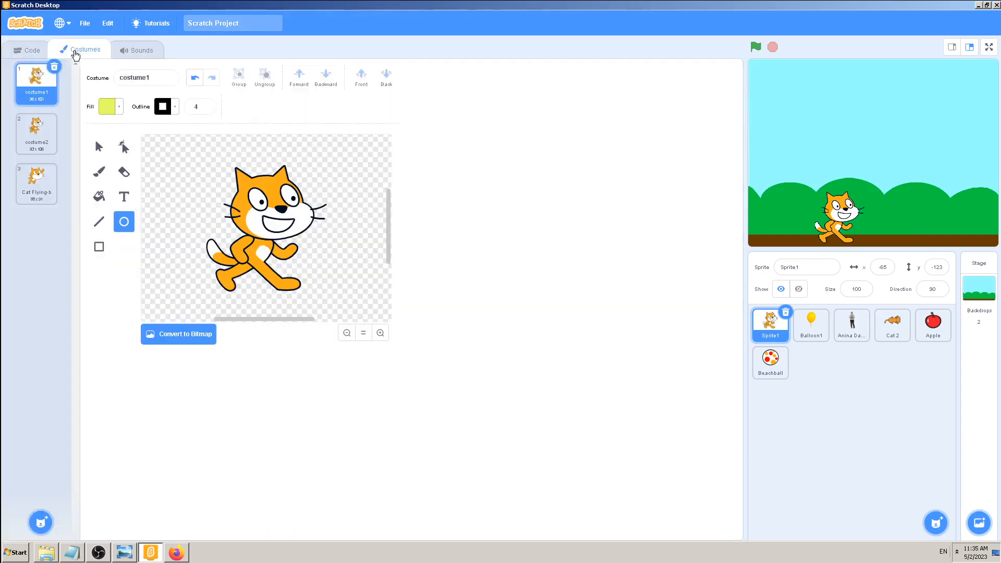
pyautogui.click(40, 523)
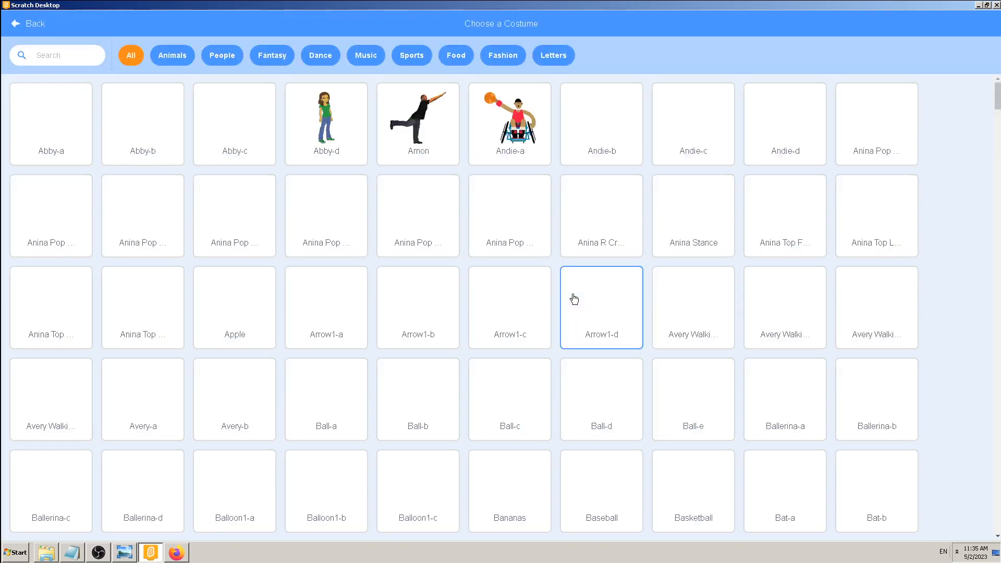
pyautogui.scroll(-2, 574, 298)
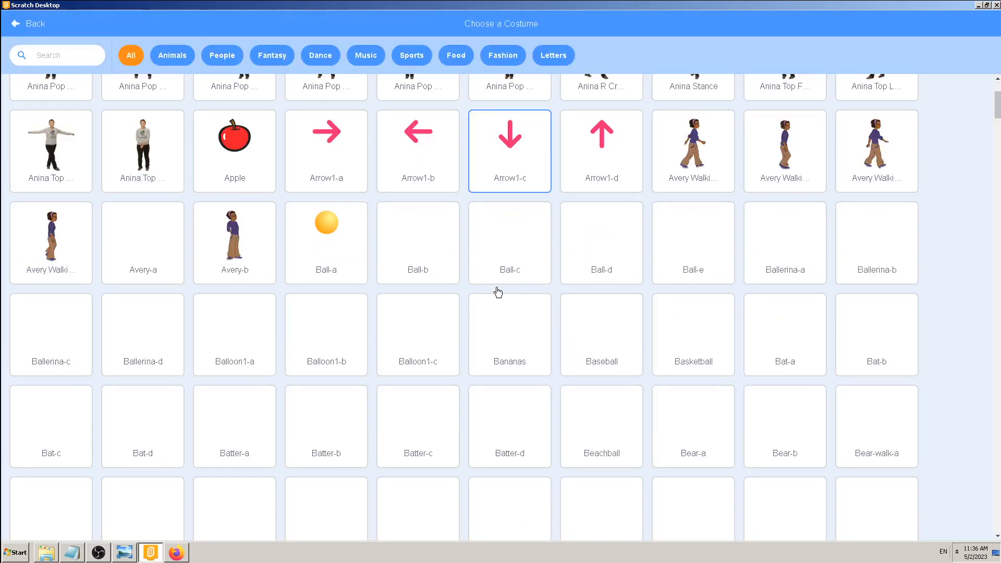
pyautogui.scroll(-1, 501, 294)
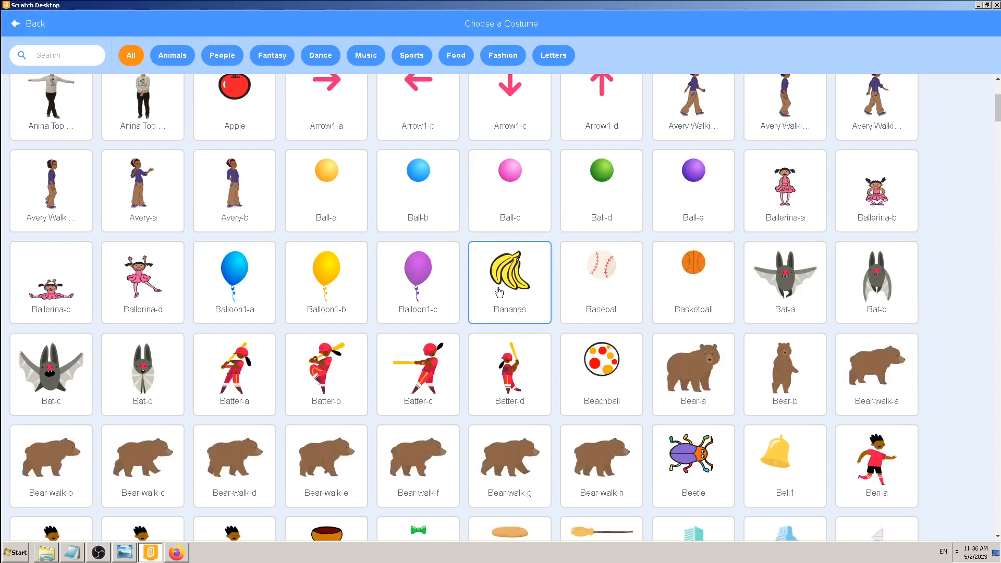
pyautogui.scroll(-2, 499, 293)
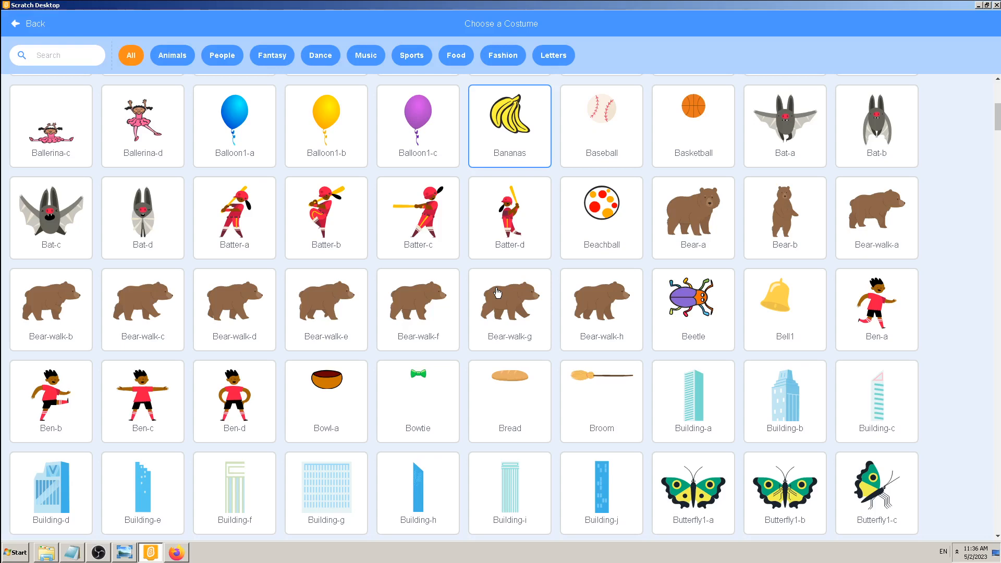
pyautogui.scroll(-3, 497, 293)
pyautogui.scroll(-2, 497, 293)
pyautogui.scroll(-1, 493, 281)
pyautogui.scroll(-1, 487, 267)
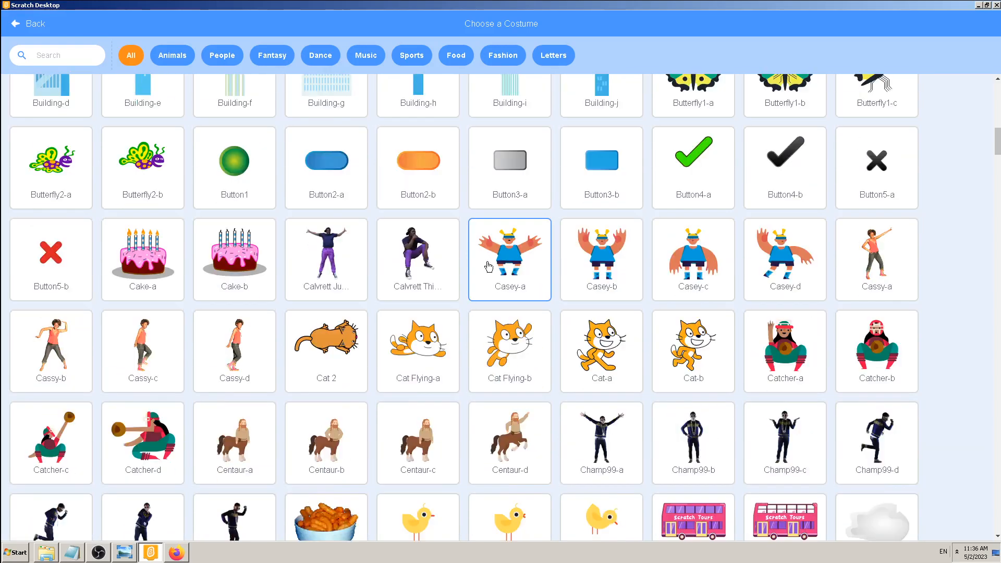
# Step: Filter the costume library to the Animals category
pyautogui.click(166, 60)
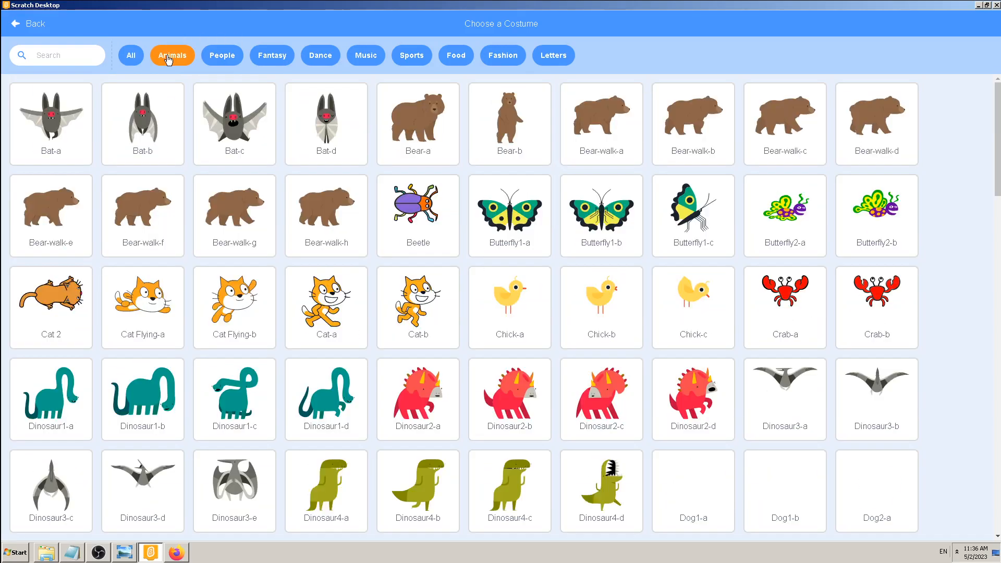
pyautogui.scroll(-1, 420, 235)
pyautogui.scroll(-2, 420, 235)
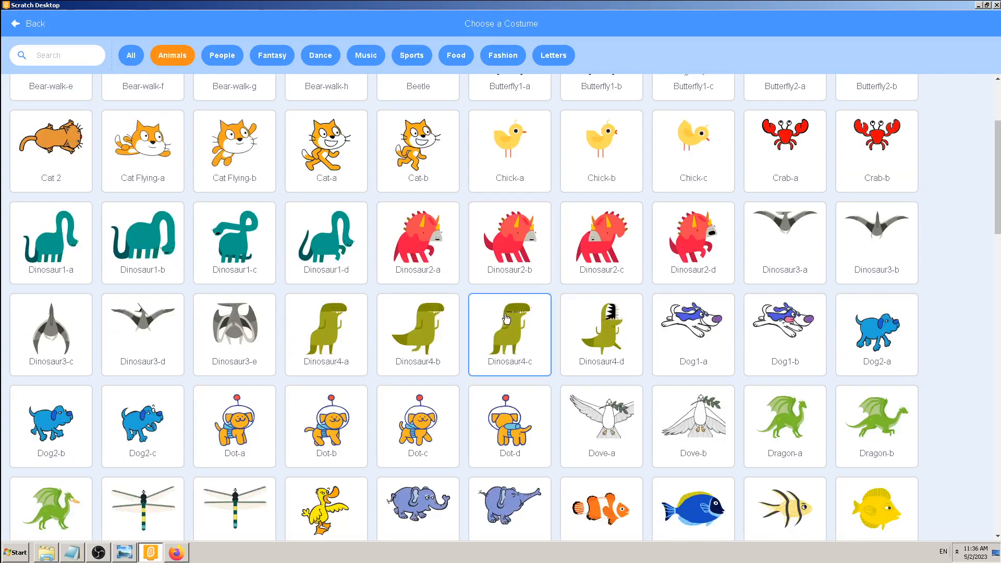
pyautogui.scroll(-2, 507, 316)
pyautogui.scroll(-2, 506, 317)
pyautogui.scroll(-3, 507, 316)
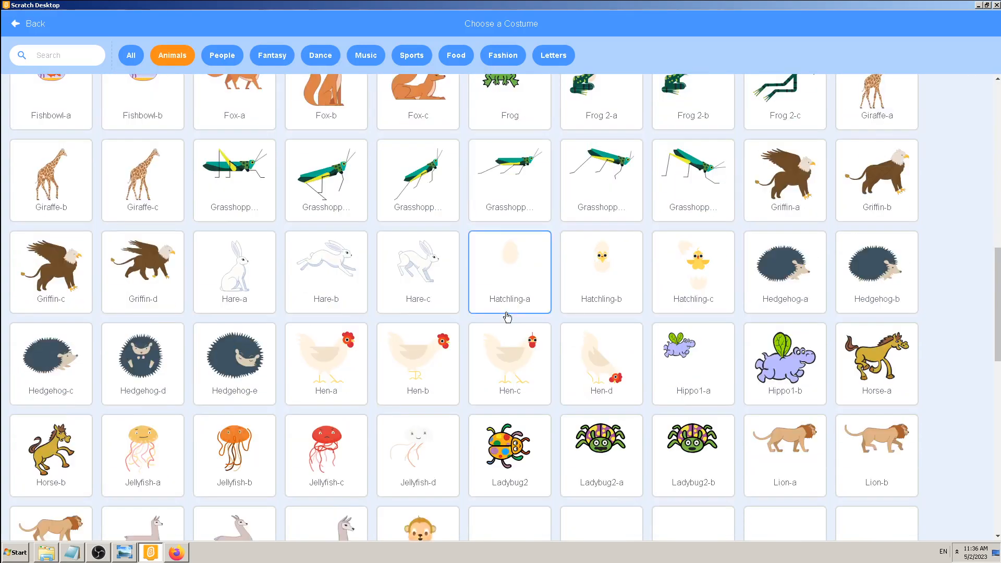
pyautogui.scroll(-3, 507, 314)
pyautogui.scroll(-3, 507, 315)
pyautogui.scroll(-2, 506, 314)
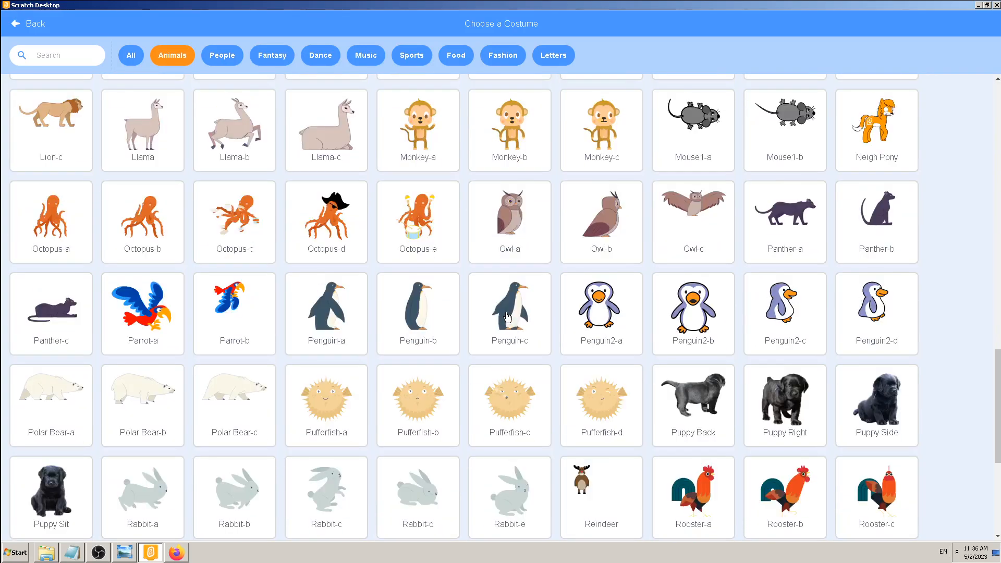
pyautogui.scroll(-3, 507, 317)
pyautogui.scroll(-3, 506, 318)
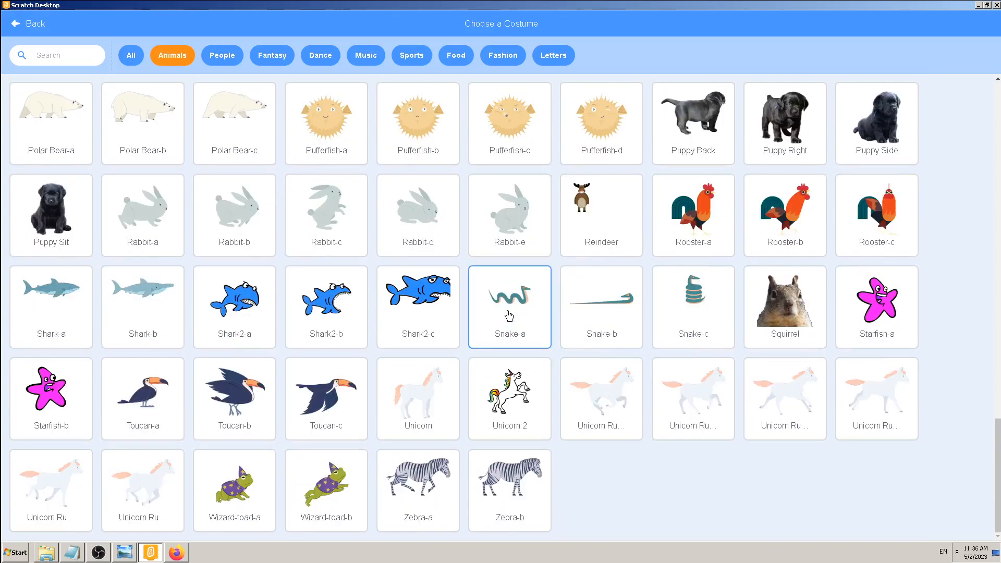
pyautogui.scroll(4, 509, 316)
pyautogui.scroll(4, 508, 315)
pyautogui.scroll(3, 509, 315)
pyautogui.scroll(3, 509, 315)
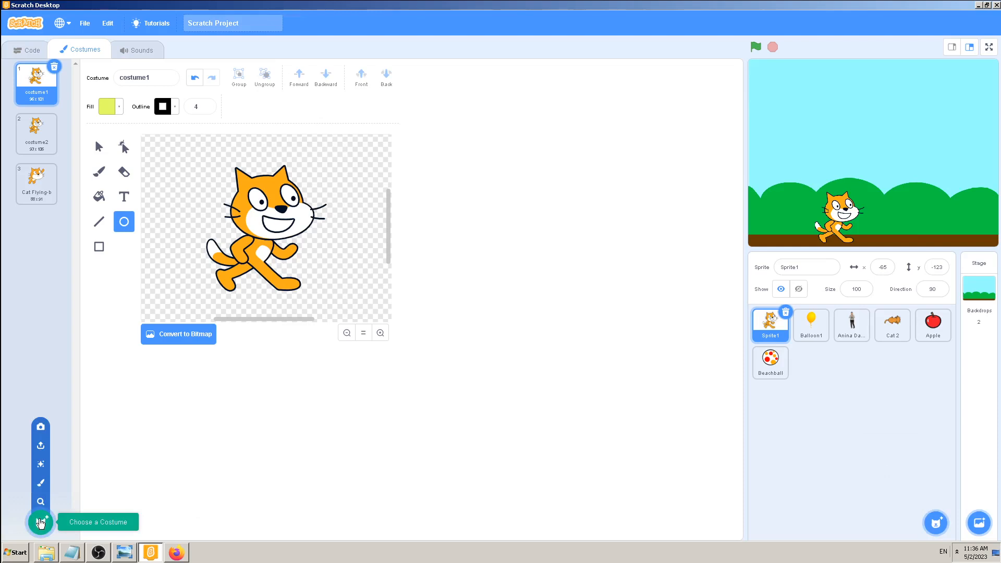
pyautogui.moveTo(41, 523)
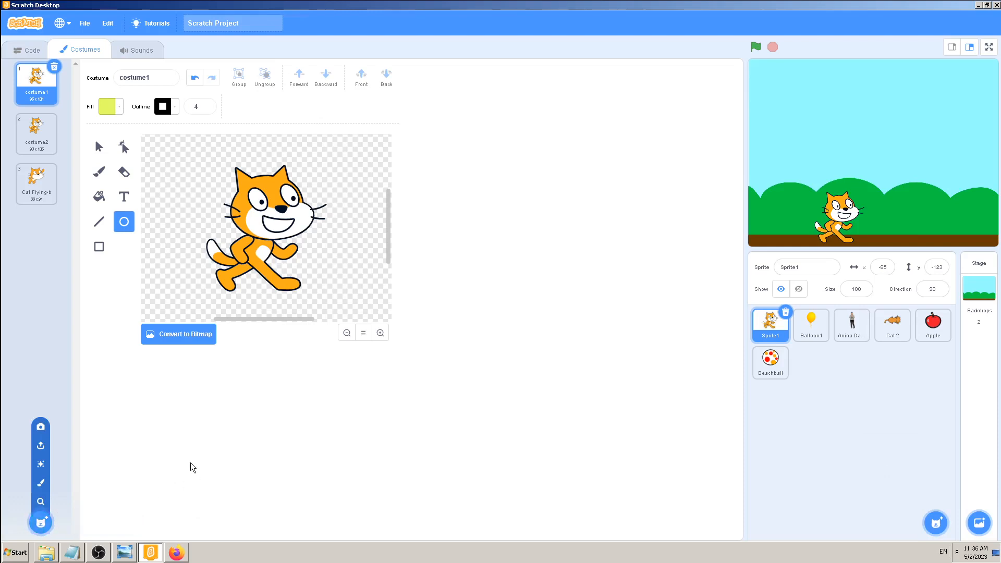
pyautogui.click(32, 50)
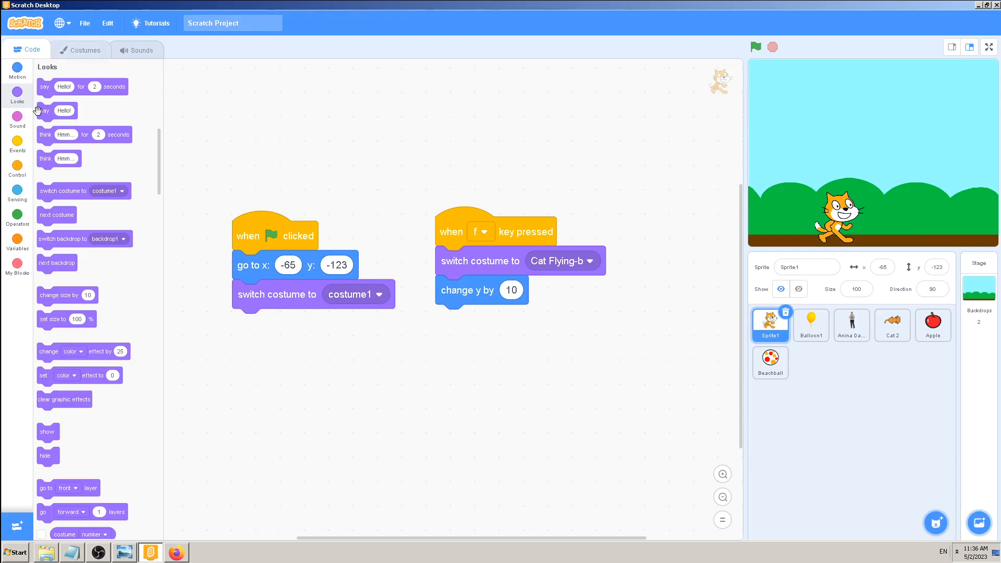
pyautogui.click(85, 50)
pyautogui.moveTo(41, 523)
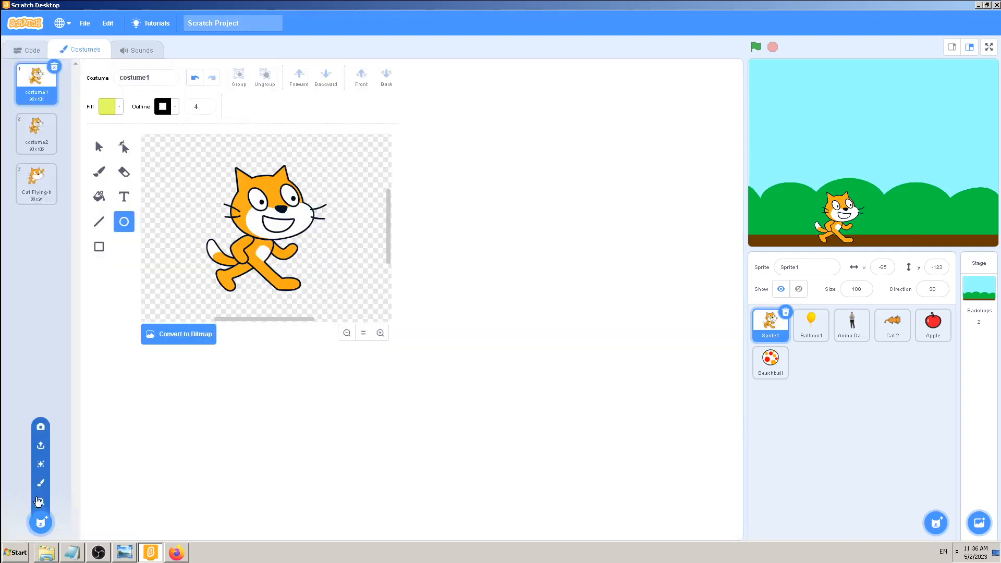
# Step: Upload k4a_patreon_wide.jpg from the file picker as Sprite1's fourth costume
pyautogui.click(41, 445)
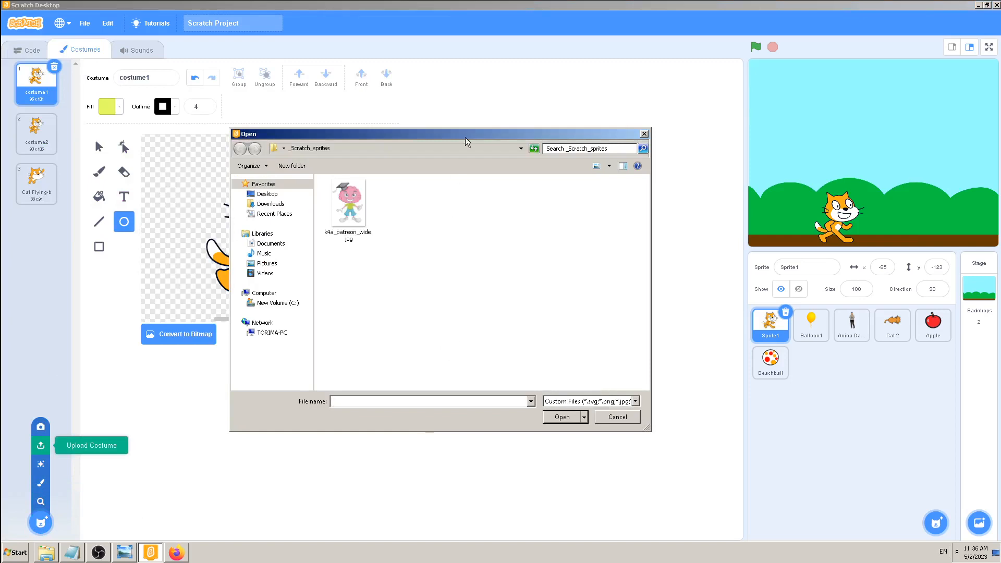
pyautogui.moveTo(463, 139); pyautogui.dragTo(587, 195)
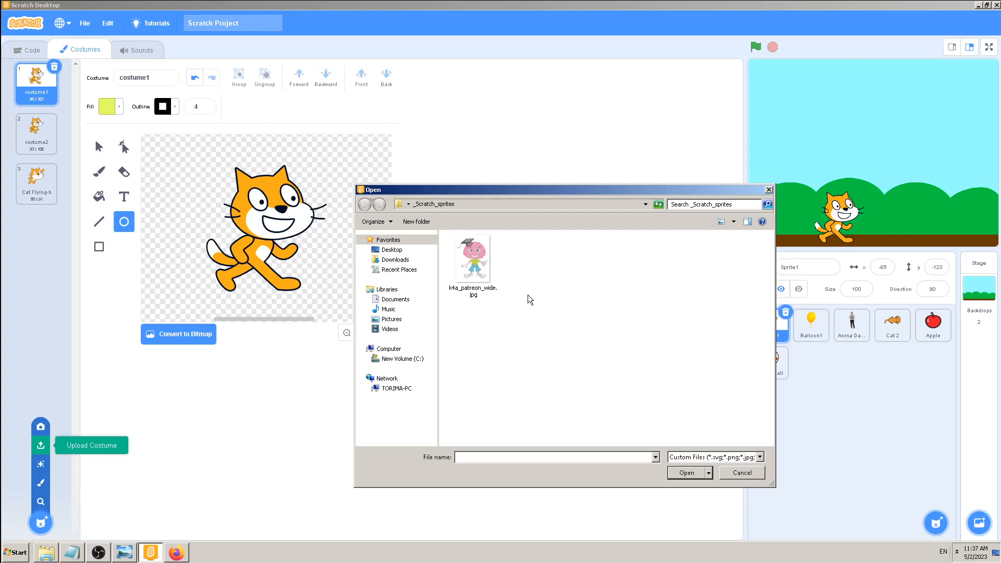
pyautogui.click(482, 277)
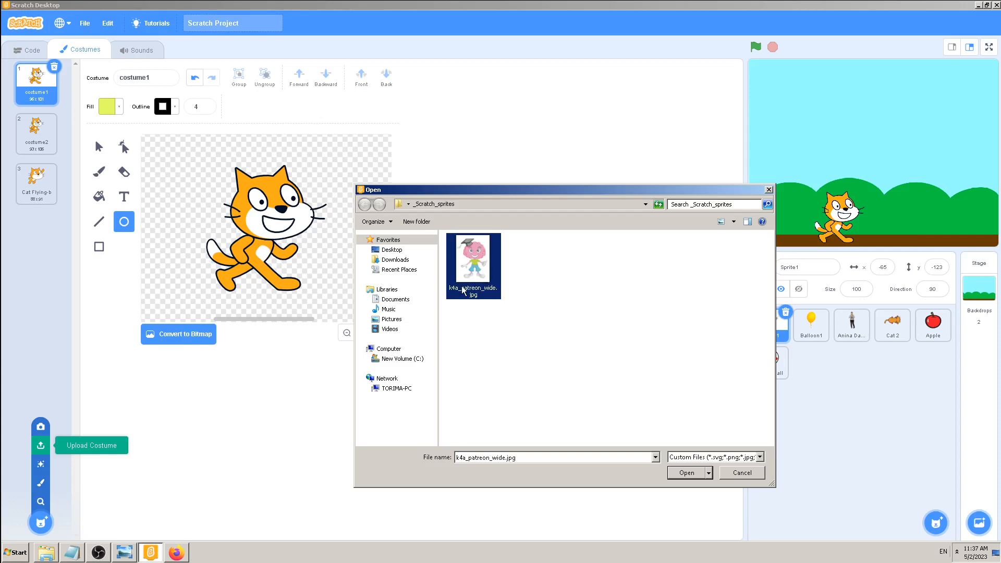
pyautogui.click(688, 473)
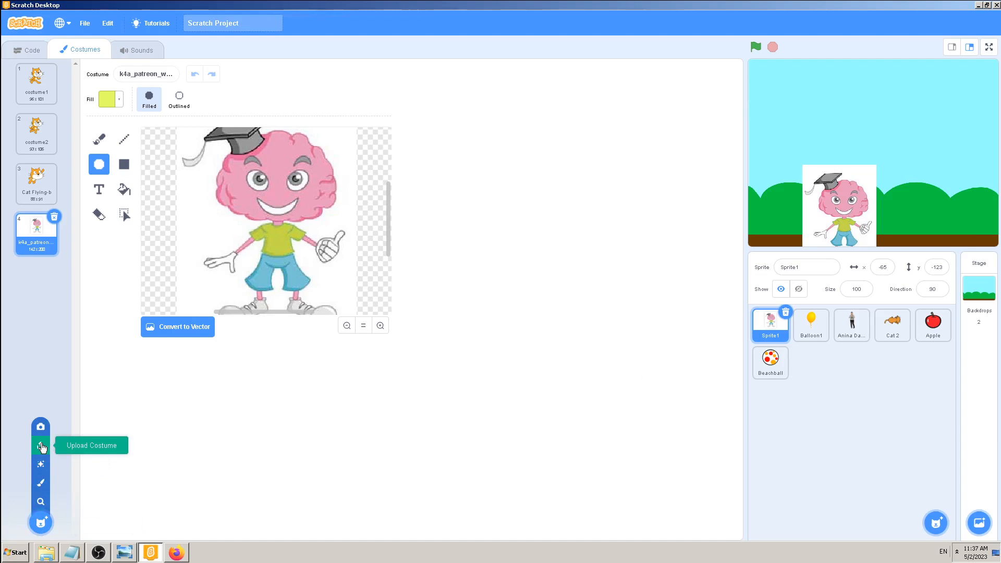
pyautogui.click(42, 446)
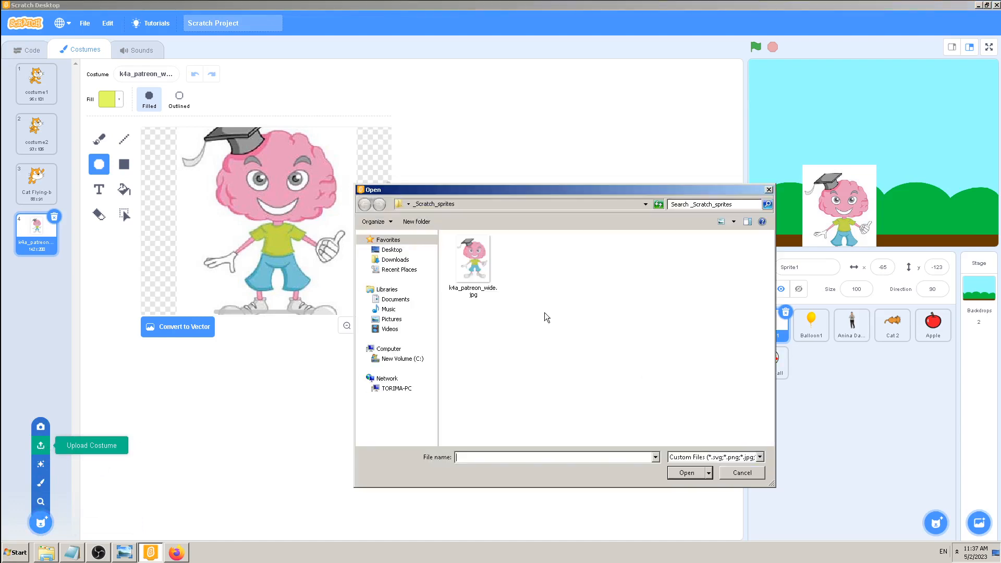
pyautogui.click(737, 474)
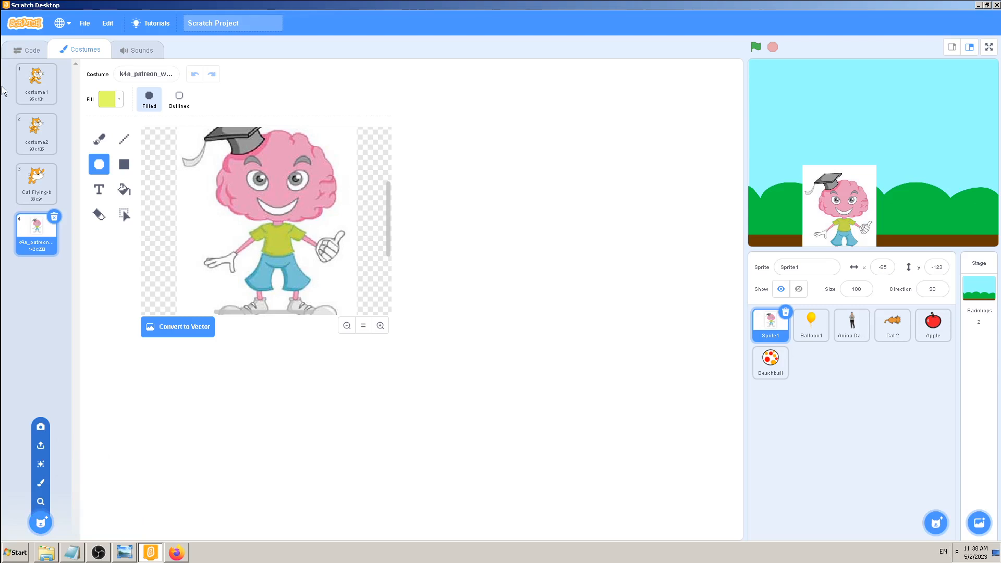
# Step: Cycle through Sprite1's four costumes and leave costume1, the orange cat, current
pyautogui.click(35, 82)
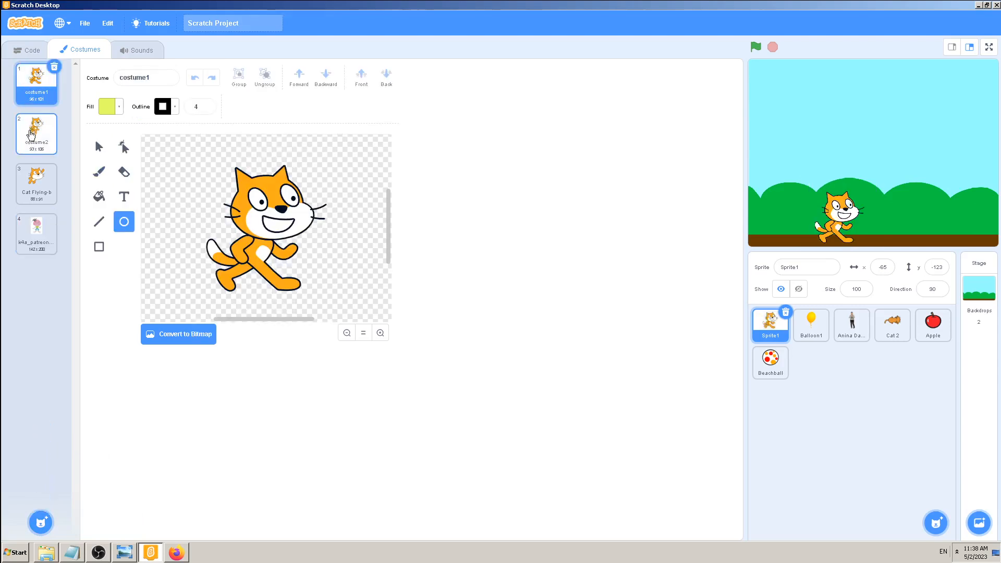
pyautogui.click(35, 133)
pyautogui.click(36, 183)
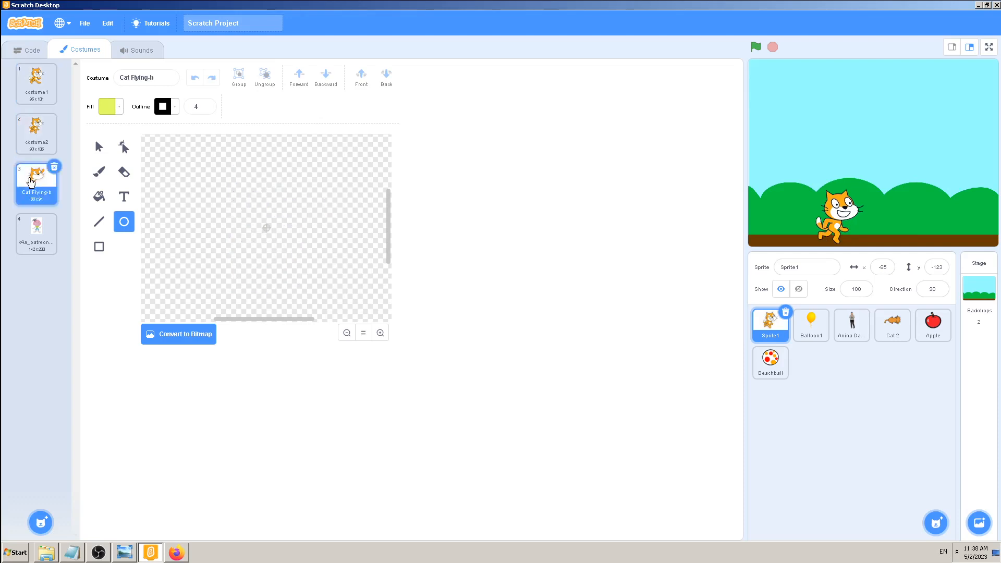
pyautogui.click(27, 233)
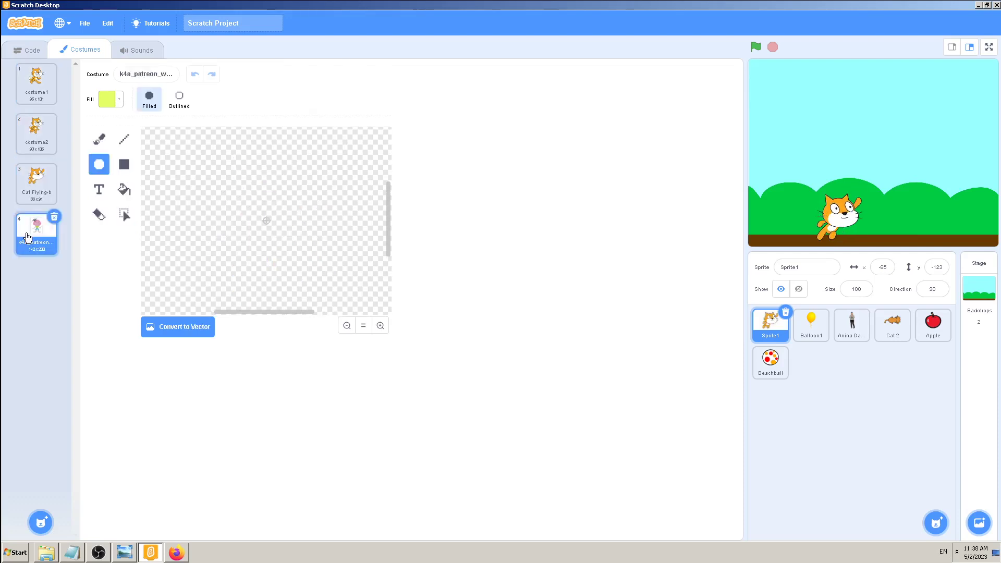
pyautogui.click(37, 84)
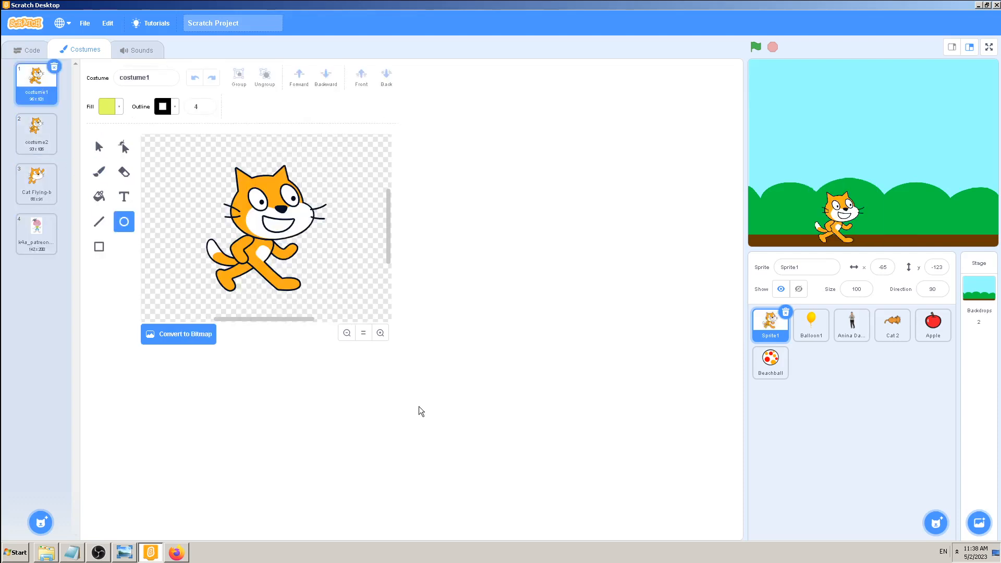